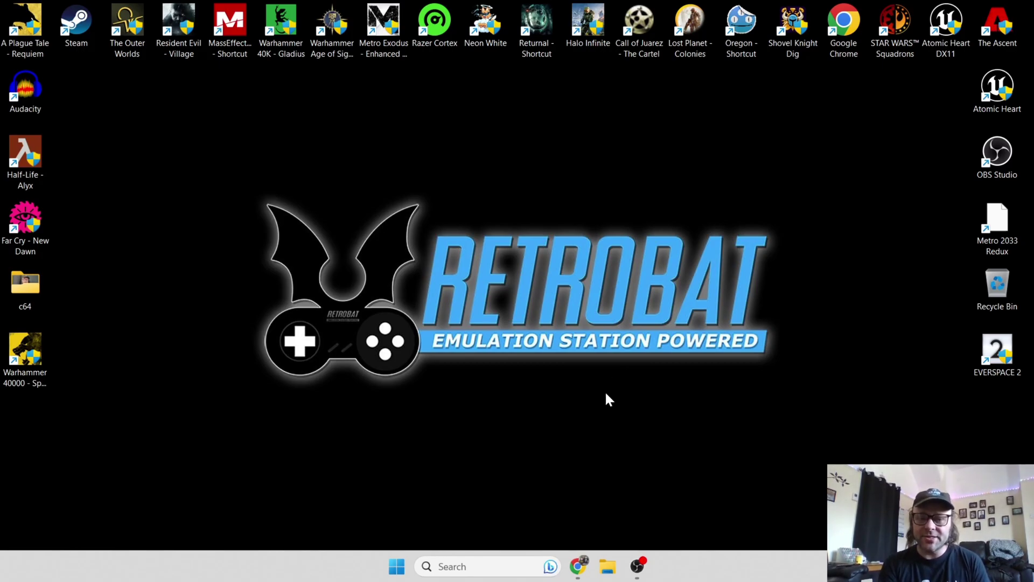
Bring back the RetroAchievements browser, open Community > Forum Index, then minimise it.
{"action": "left_click", "coordinate": [578, 565]}
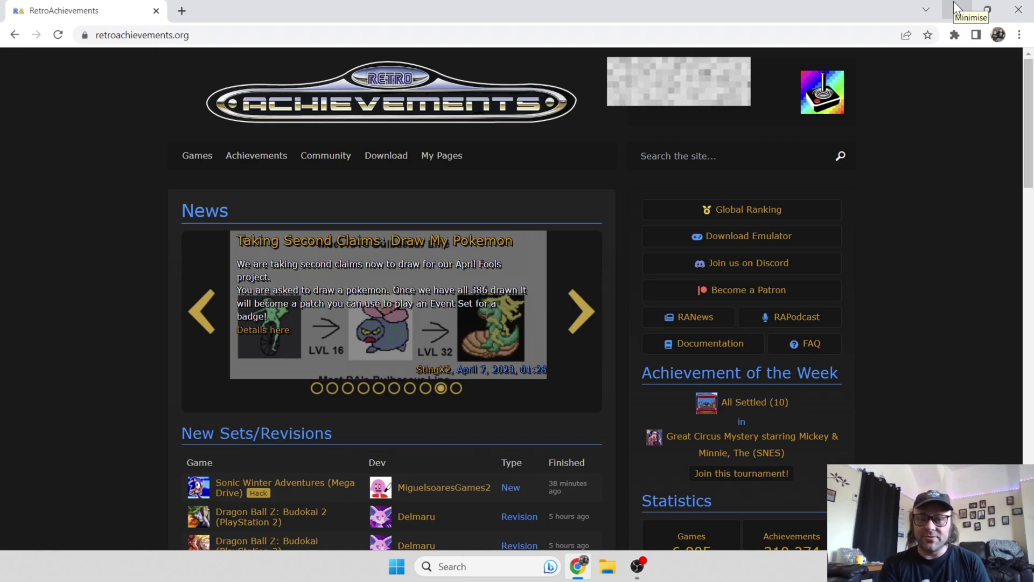
{"action": "mouse_move", "coordinate": [325, 154]}
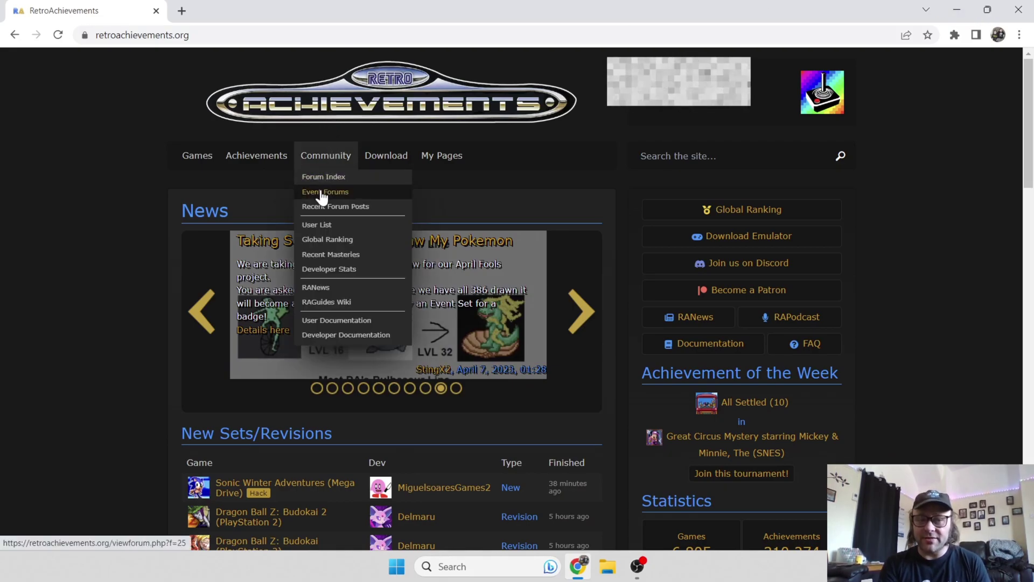
{"action": "left_click", "coordinate": [359, 178]}
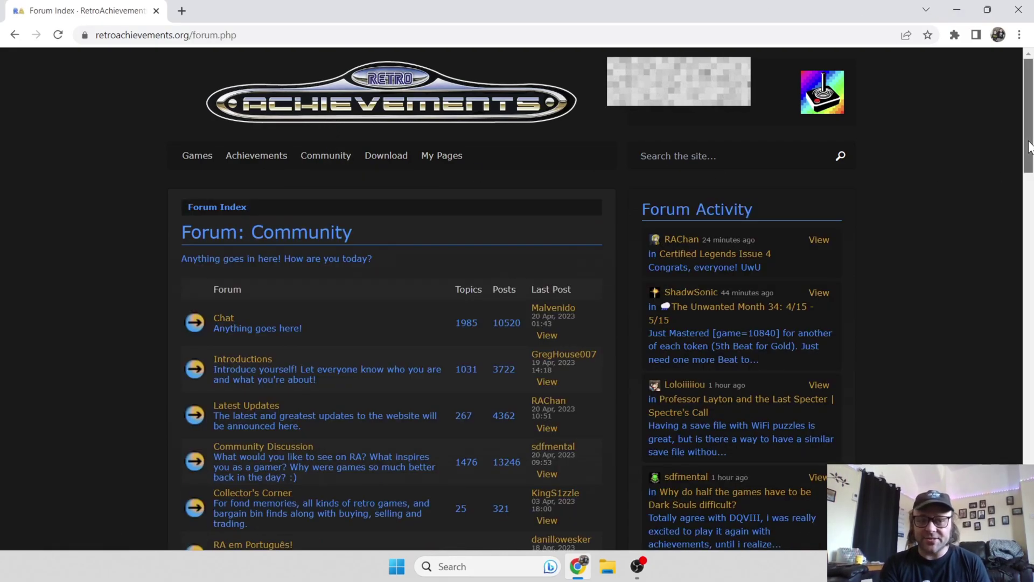
{"action": "mouse_move", "coordinate": [1029, 147]}
{"action": "left_mouse_down"}
{"action": "mouse_move", "coordinate": [1032, 214]}
{"action": "mouse_move", "coordinate": [1031, 135]}
{"action": "left_mouse_up"}
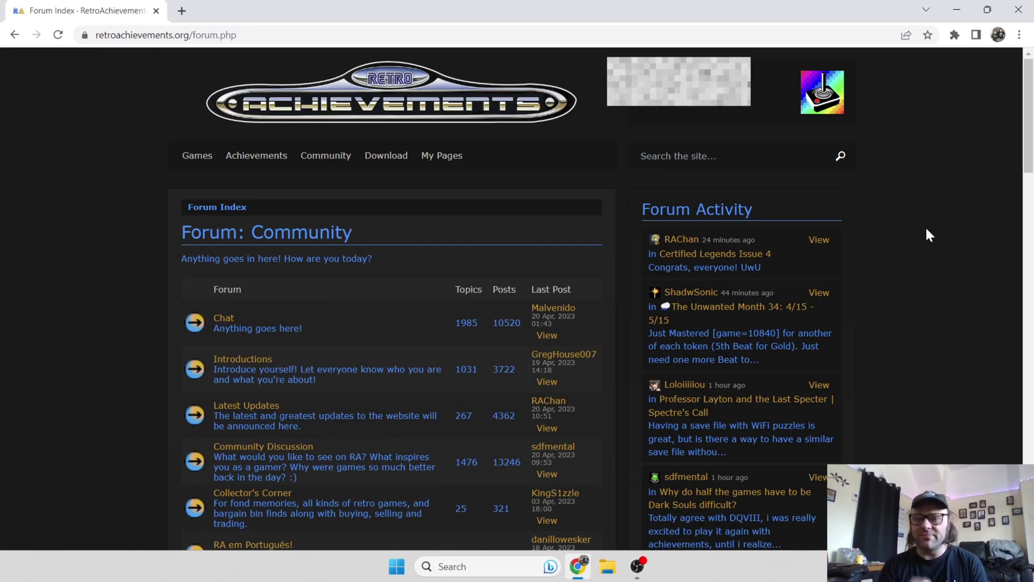
{"action": "left_click", "coordinate": [958, 5]}
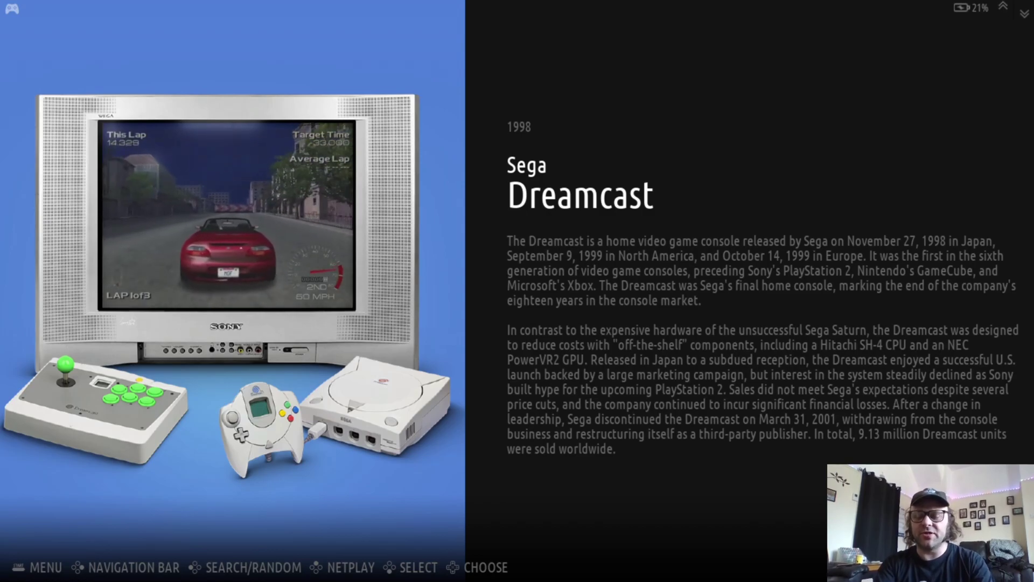
Open Main Menu > Game Settings and enter the RetroAchievement Settings.
{"action": "key", "text": "Escape"}
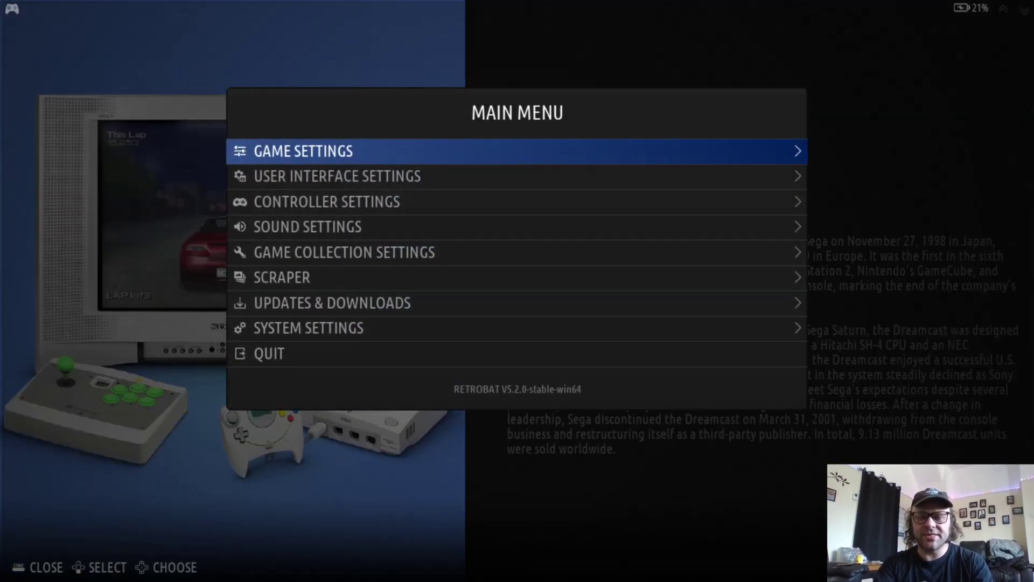
{"action": "key", "text": "Return"}
{"action": "key", "text": "Down"}
{"action": "key", "text": "Down"}
{"action": "key", "text": "Down"}
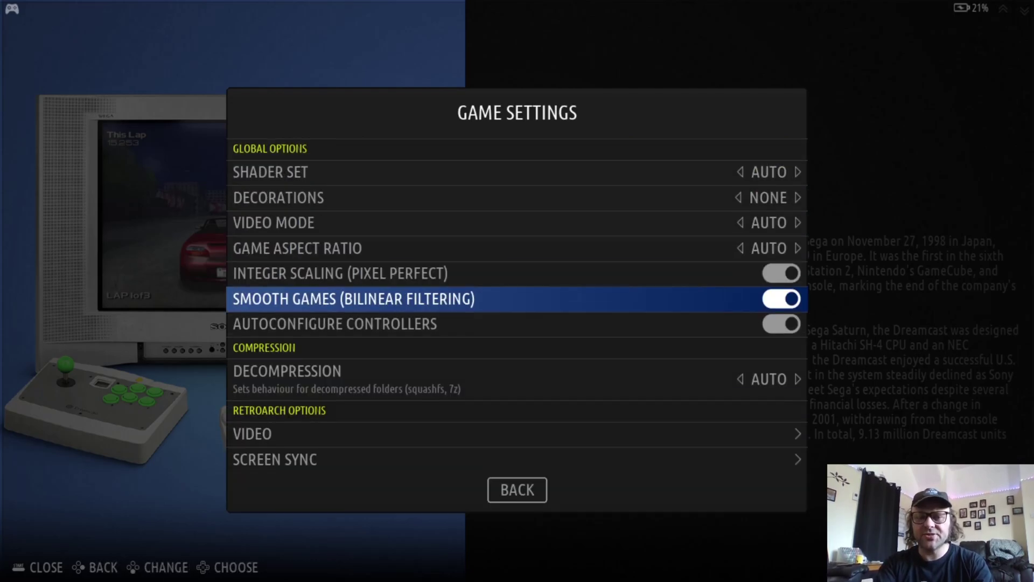
{"action": "key", "text": "Down"}
{"action": "key", "text": "Down"}
{"action": "key", "text": "Down"}
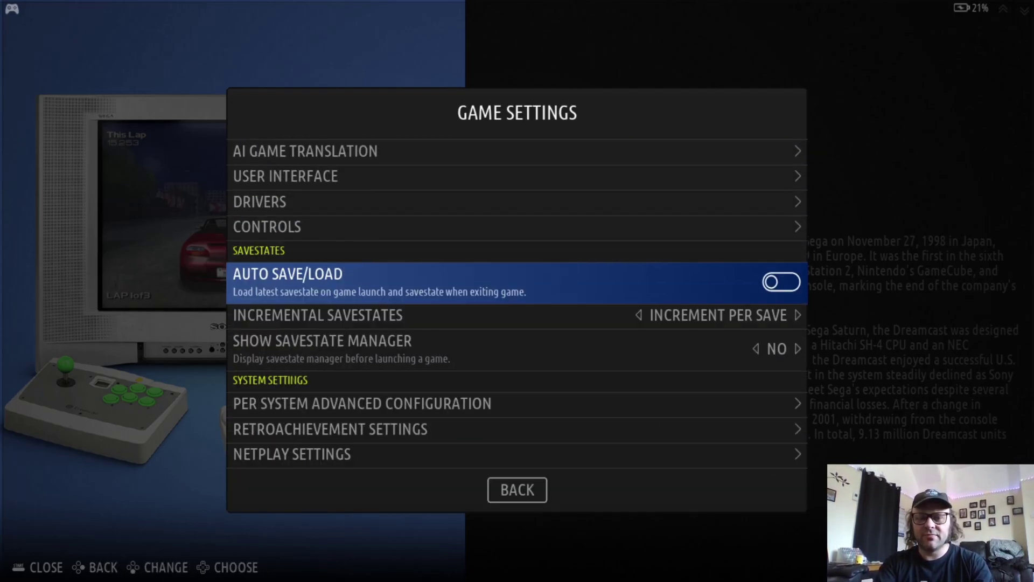
{"action": "key", "text": "Down"}
{"action": "key", "text": "Down"}
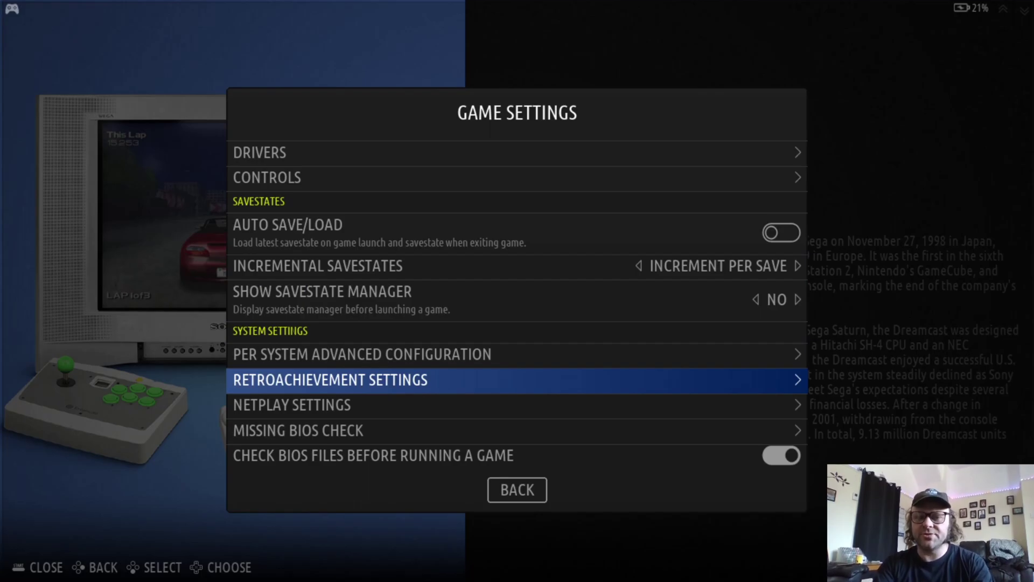
{"action": "key", "text": "Return"}
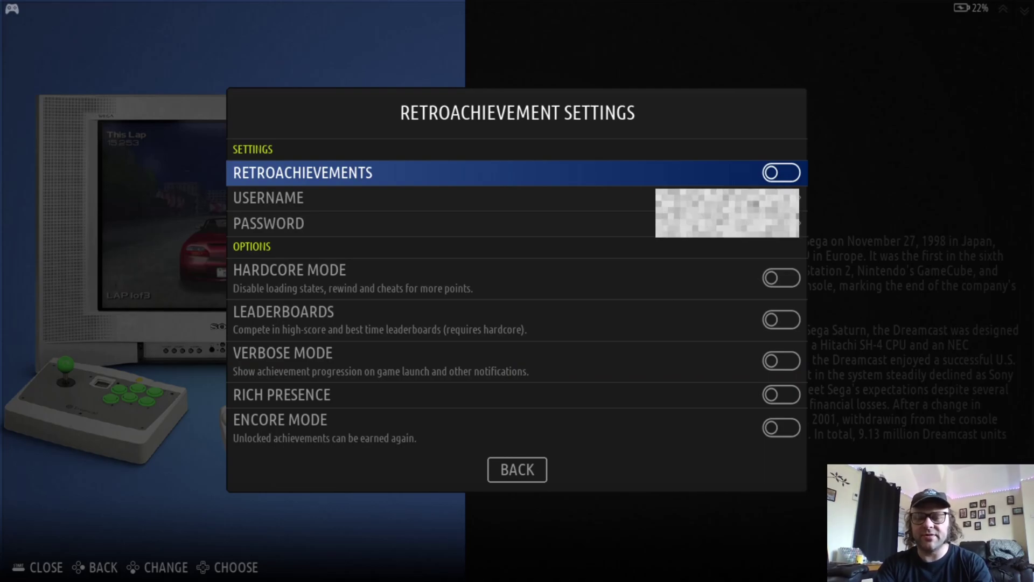
Switch RetroAchievements on and move down to the Username and Password fields.
{"action": "key", "text": "Return"}
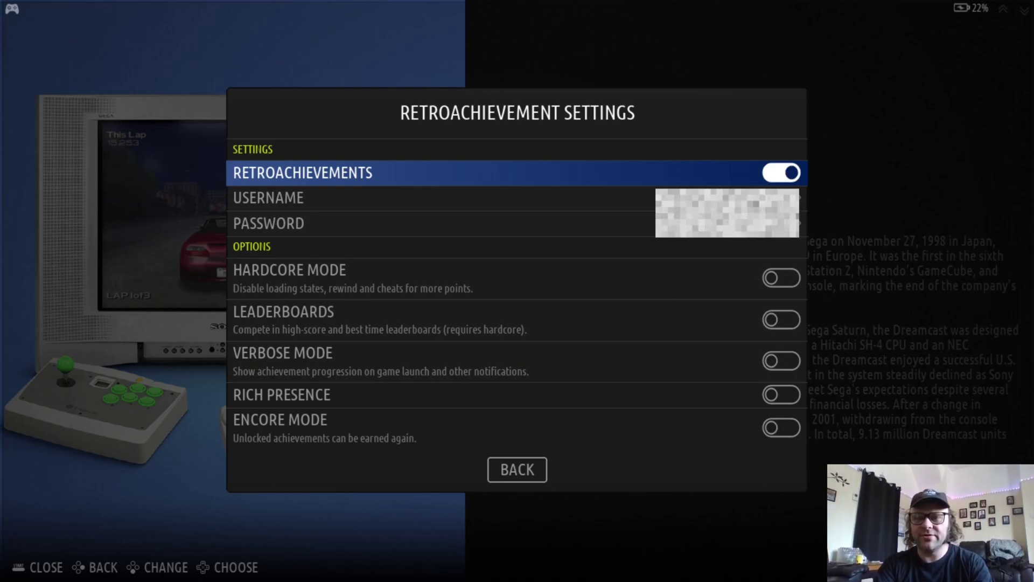
{"action": "key", "text": "Down"}
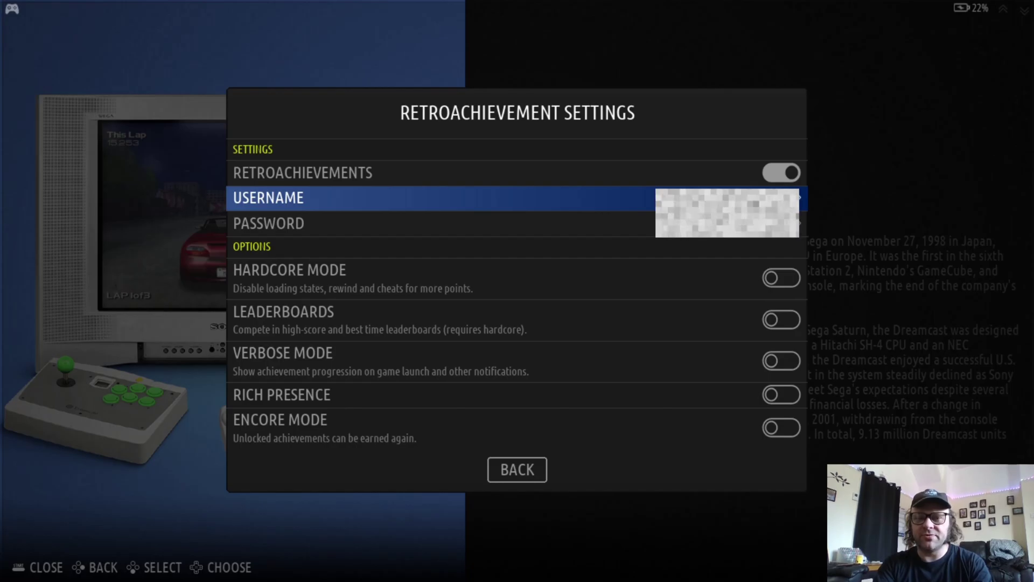
{"action": "key", "text": "Down"}
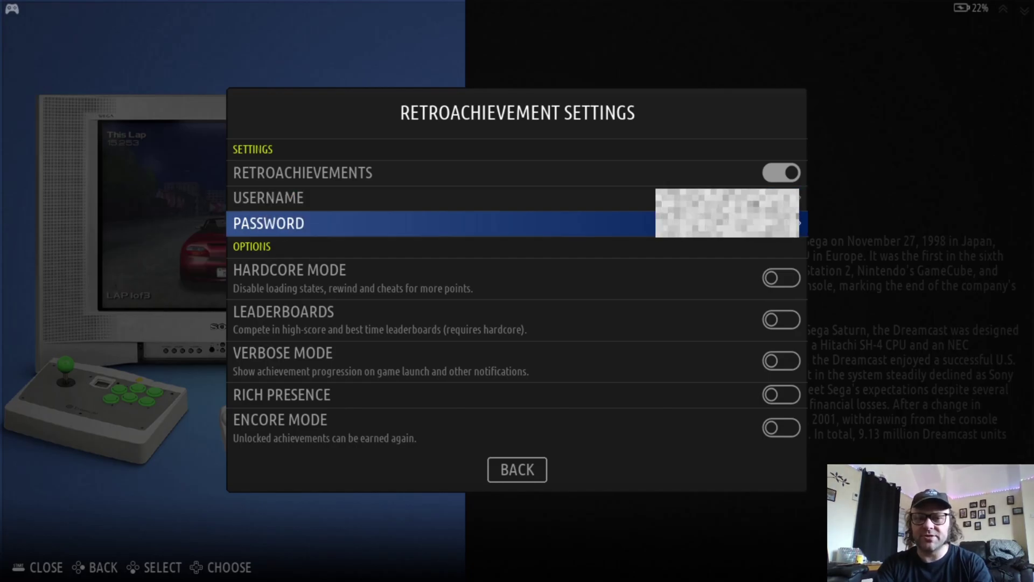
Back out of RetroAchievement and Game Settings to the Sharp X1 system page.
{"action": "key", "text": "Escape"}
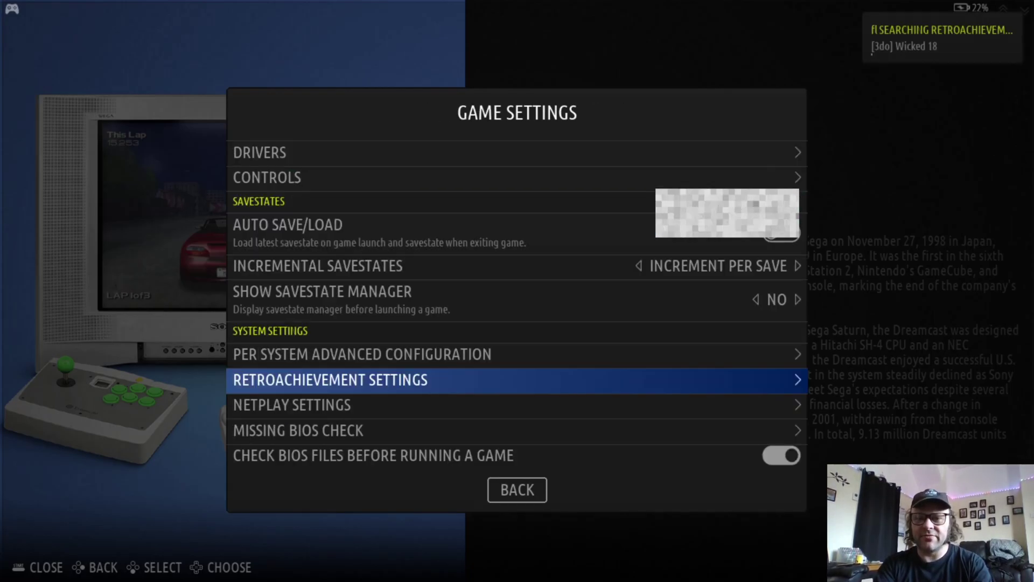
{"action": "key", "text": "Escape"}
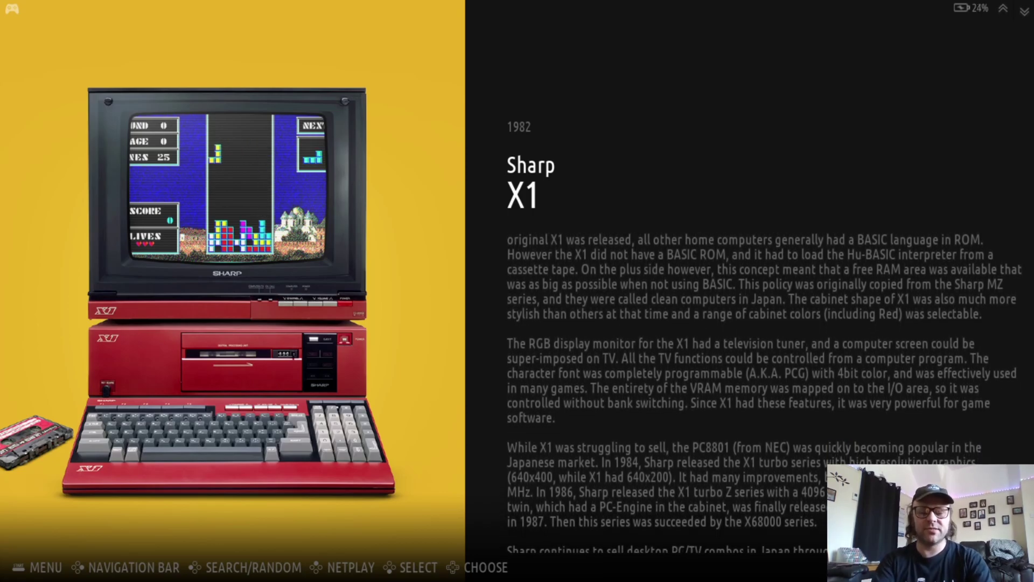
Dismiss the main menu and open the Sharp X1 game list.
{"action": "key", "text": "Escape"}
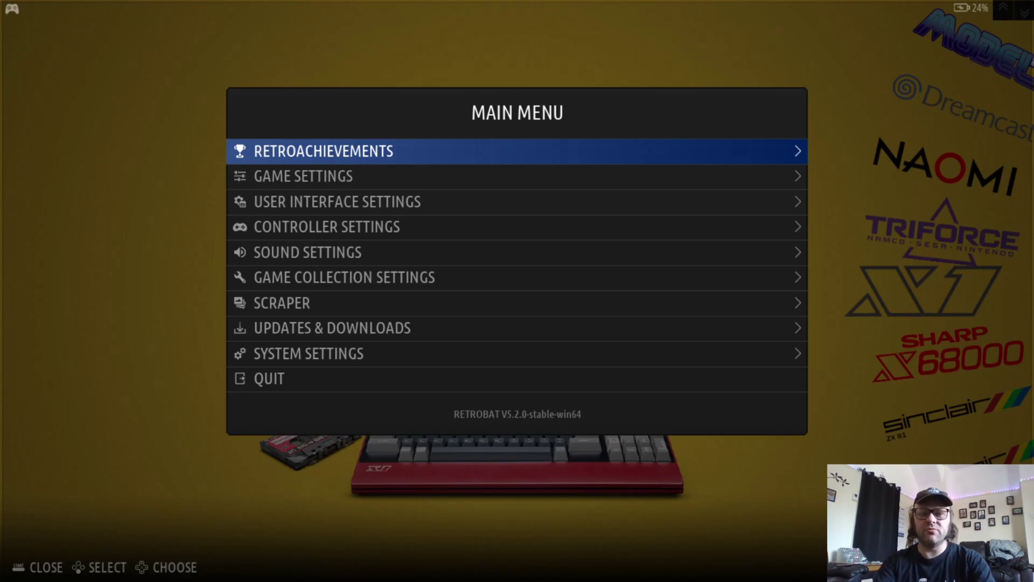
{"action": "key", "text": "Escape"}
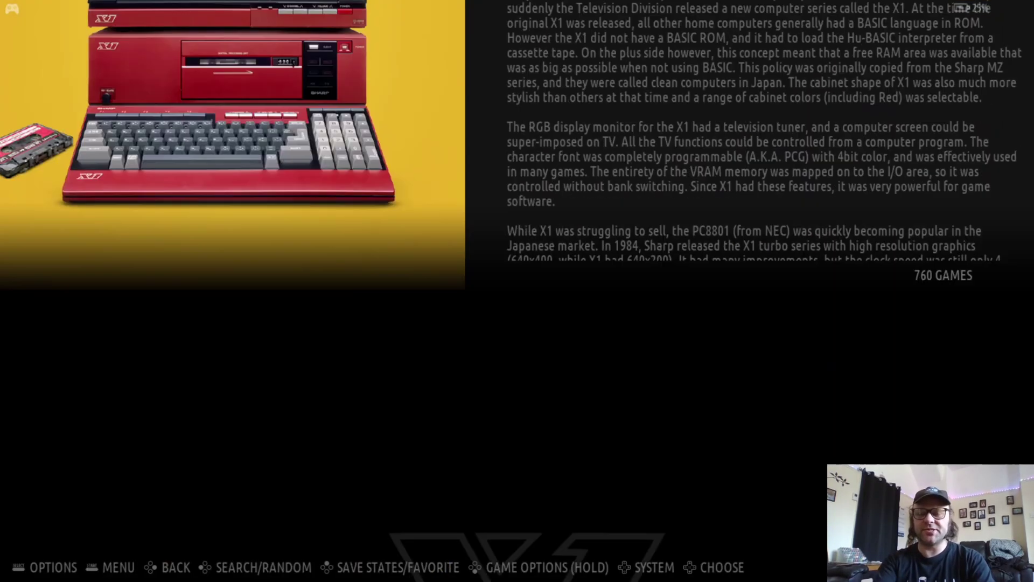
{"action": "key", "text": "BackSpace"}
Check Game Settings > Decorations, leave it at NONE, and close all menus.
{"action": "key", "text": "Escape"}
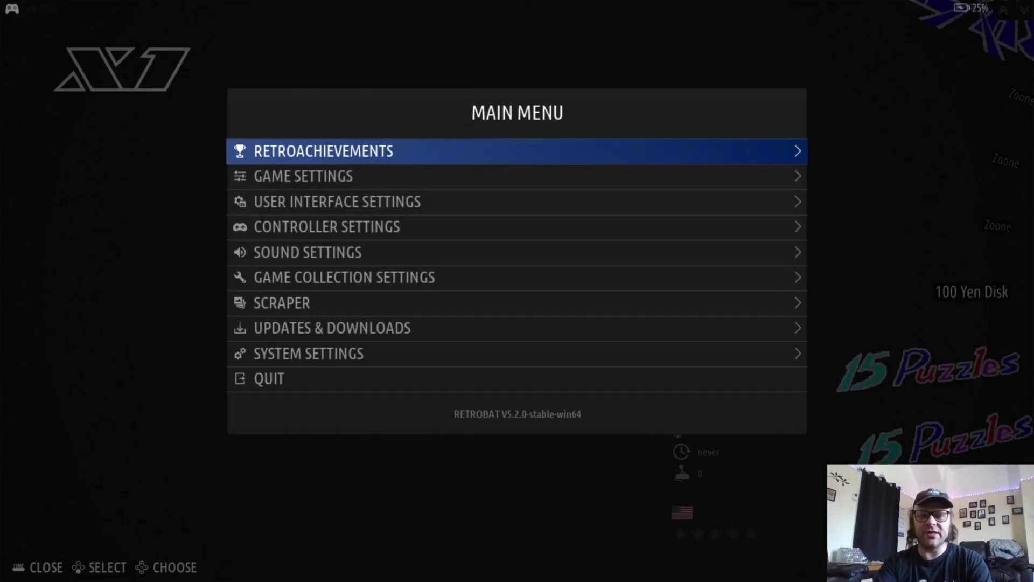
{"action": "key", "text": "Down"}
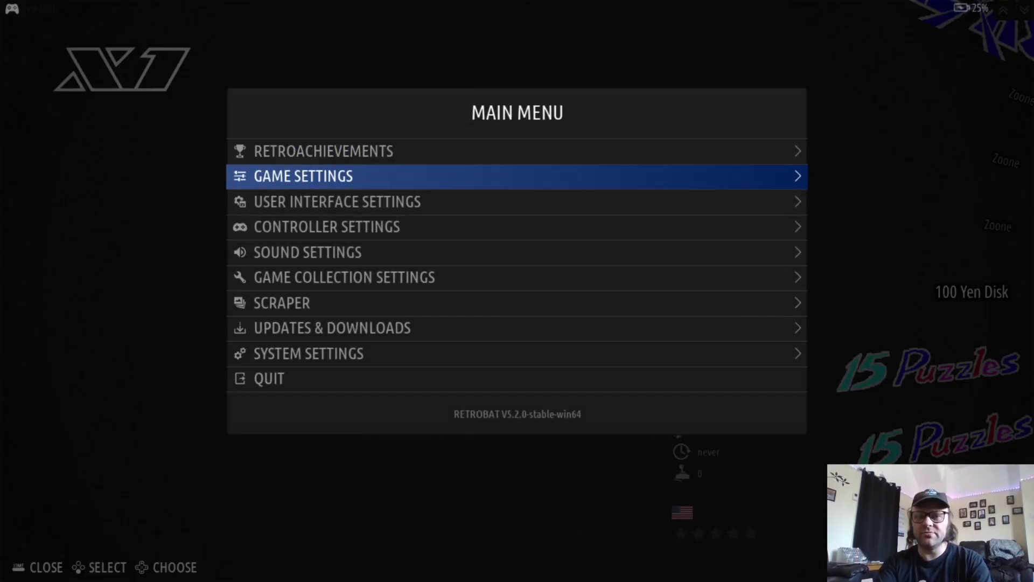
{"action": "key", "text": "Return"}
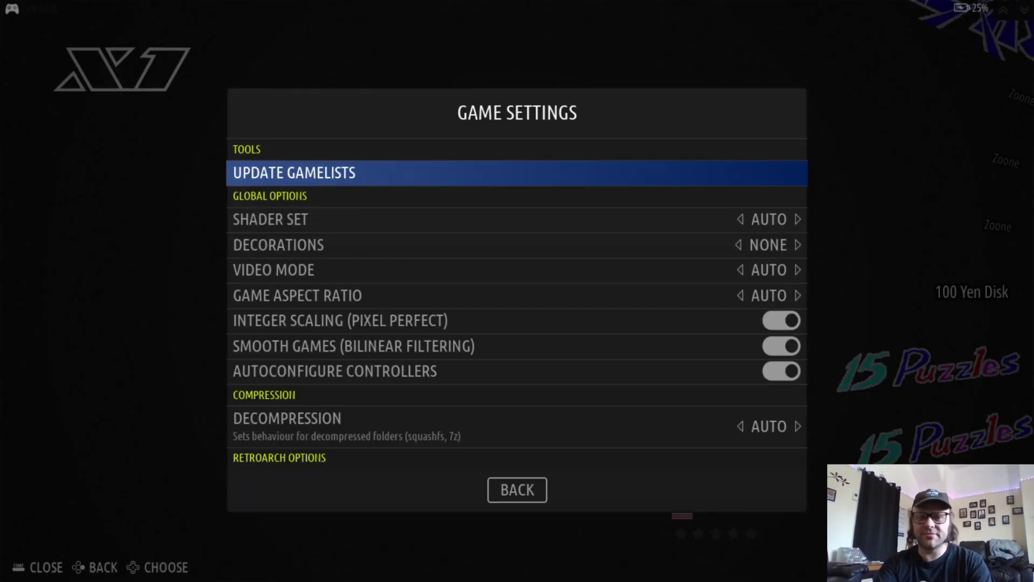
{"action": "key", "text": "Down"}
{"action": "key", "text": "Down"}
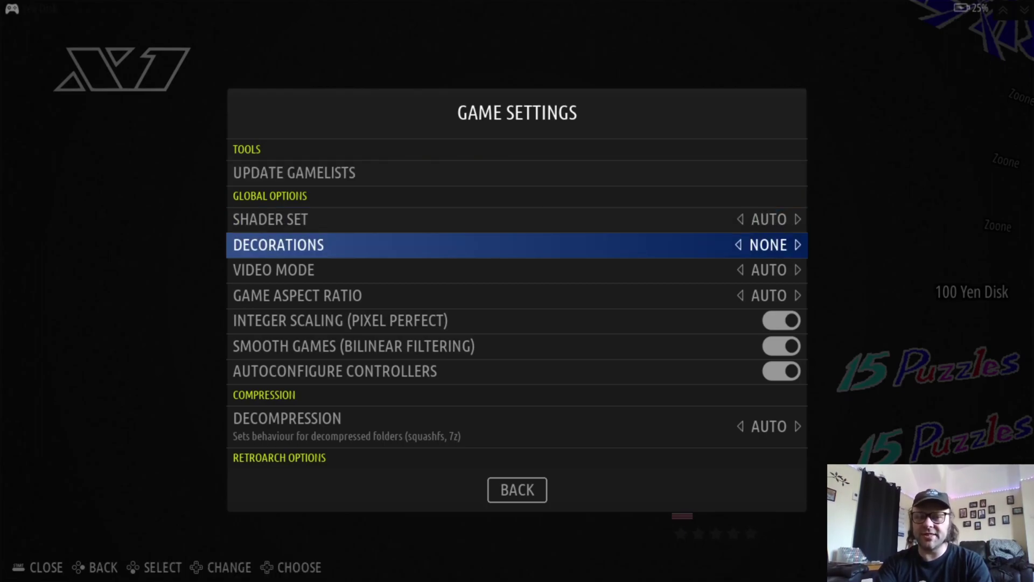
{"action": "key", "text": "Return"}
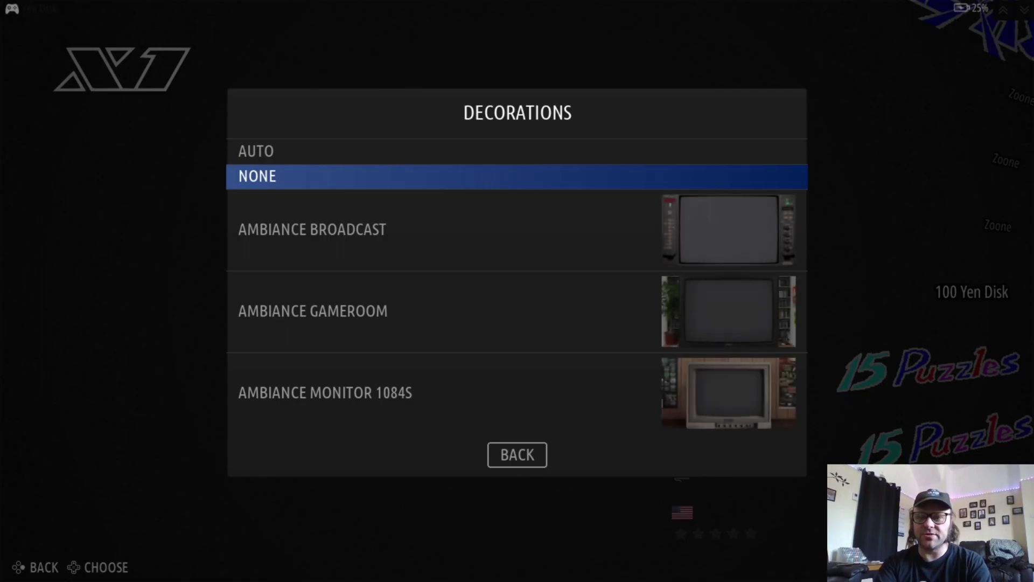
{"action": "key", "text": "Down"}
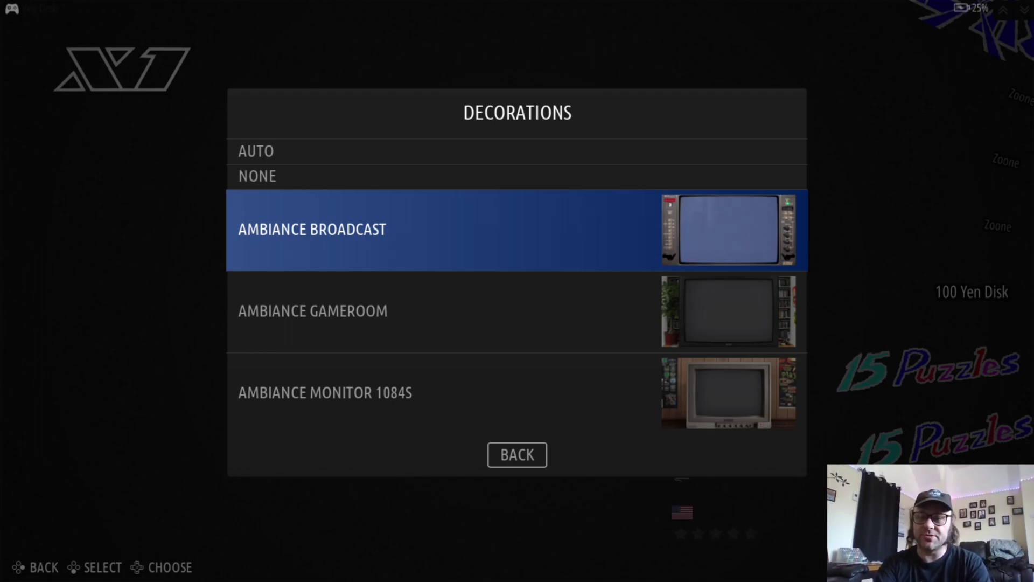
{"action": "key", "text": "Escape"}
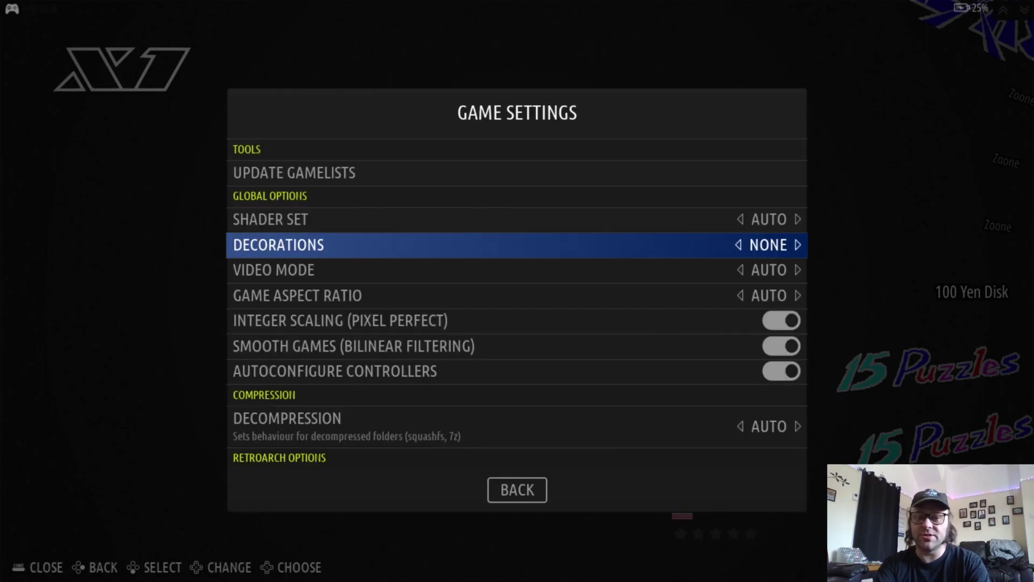
{"action": "key", "text": "Escape"}
{"action": "key", "text": "Escape"}
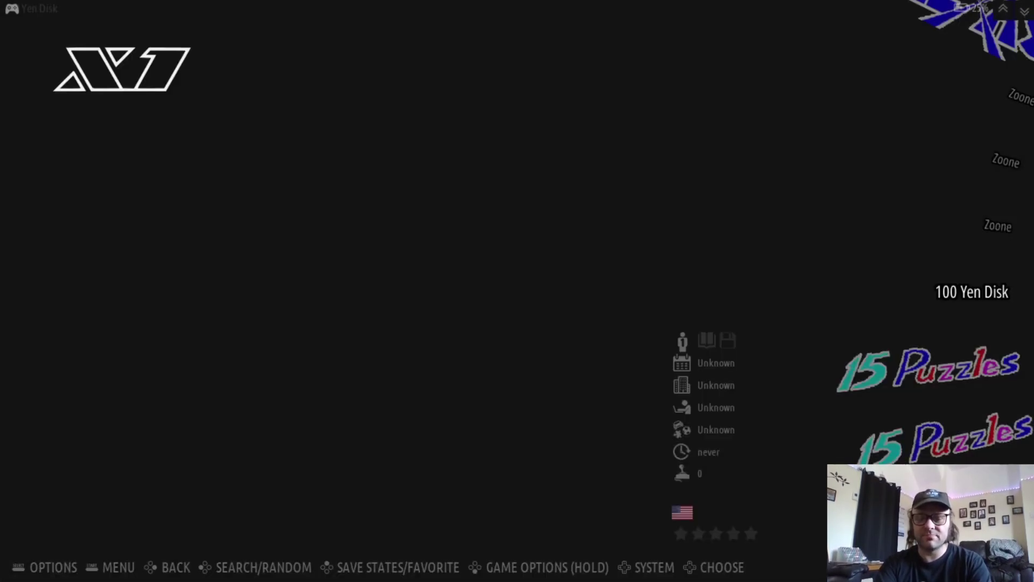
{"action": "key", "text": "Escape"}
Quit Retrobat with Alt+F4 to return to the Windows desktop.
{"action": "key", "text": "alt+F4"}
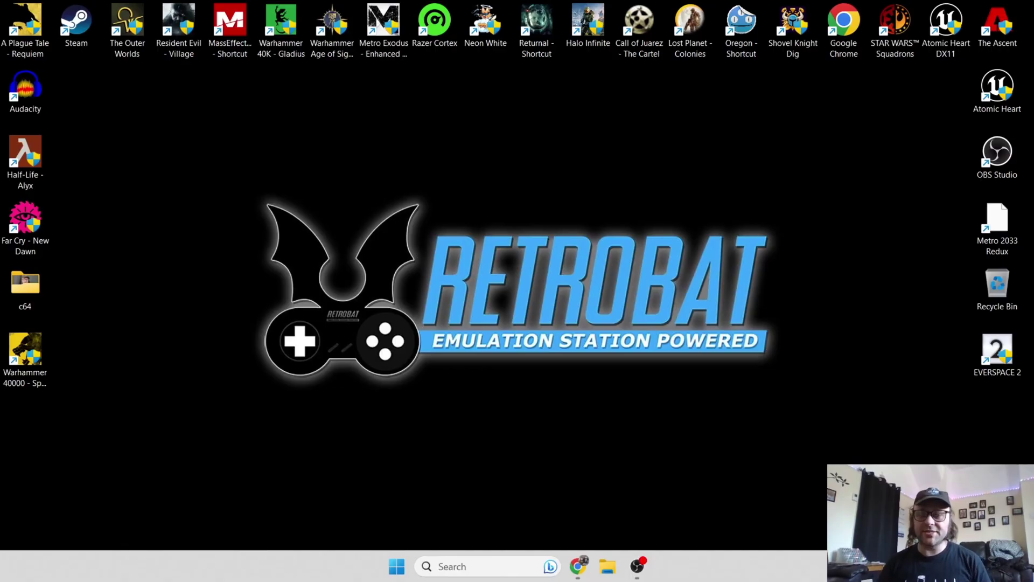